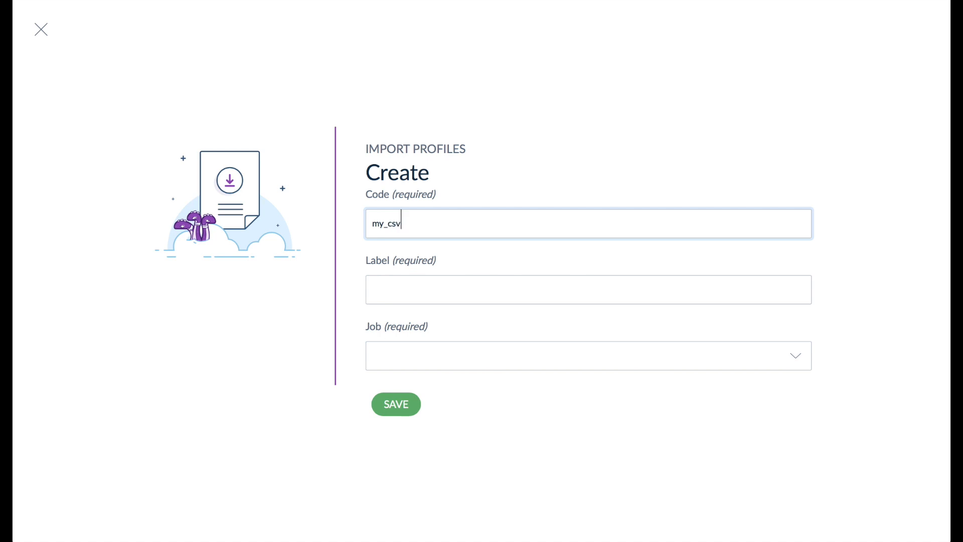
Label the new import profile My CSV Import, choose the Enhanced Import Connector's Product import in CSV job, and save it
key("Tab")
type("My CSV Import")
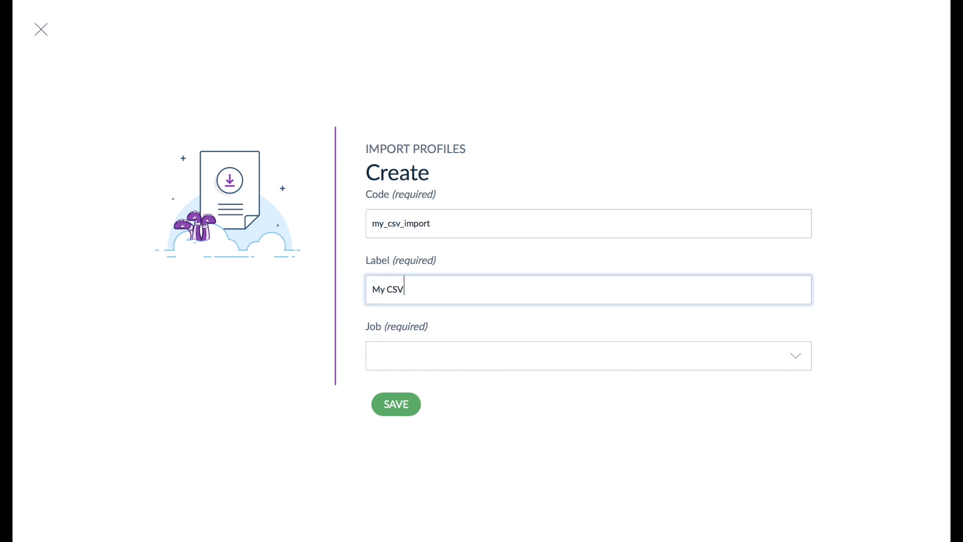
key("Tab")
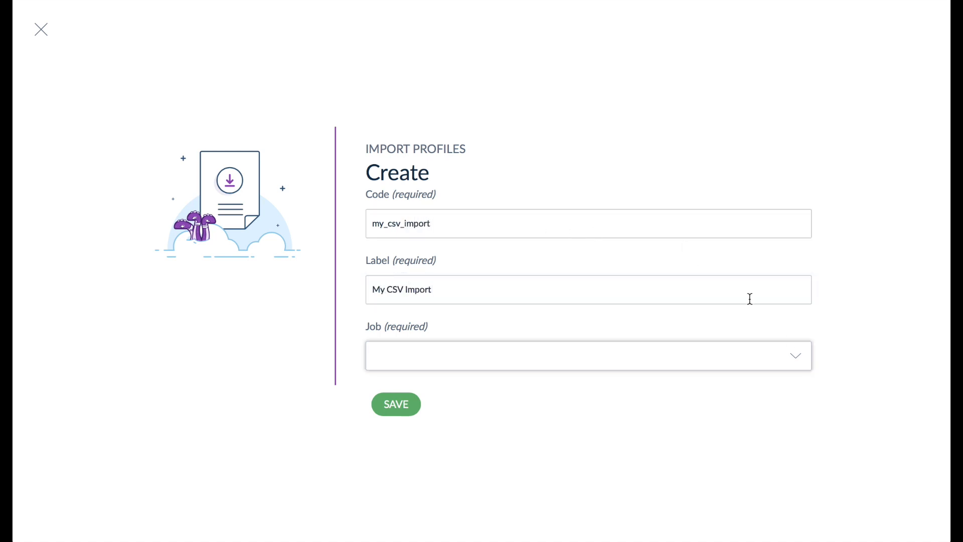
left_click(798, 359)
scroll(767, 333, "down", 5)
scroll(764, 333, "down", 3)
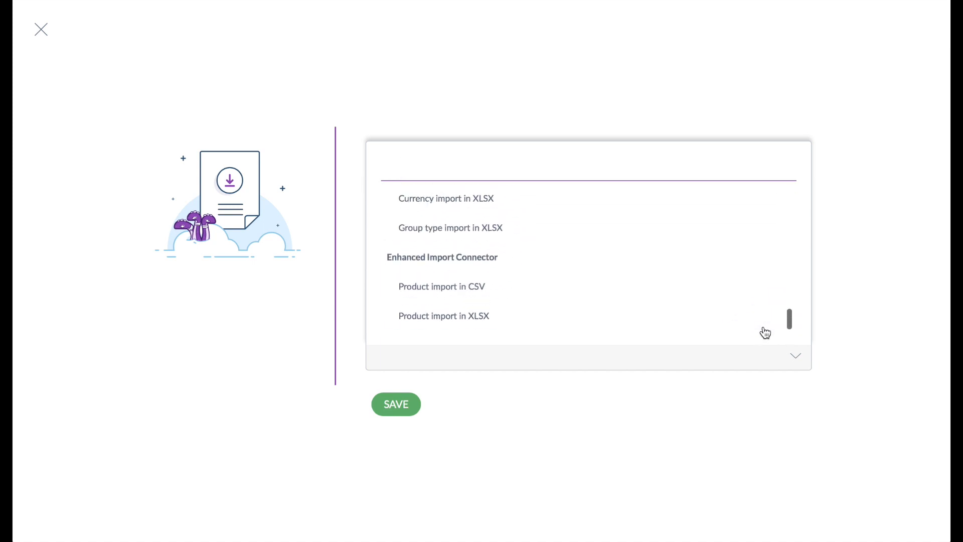
left_click(578, 294)
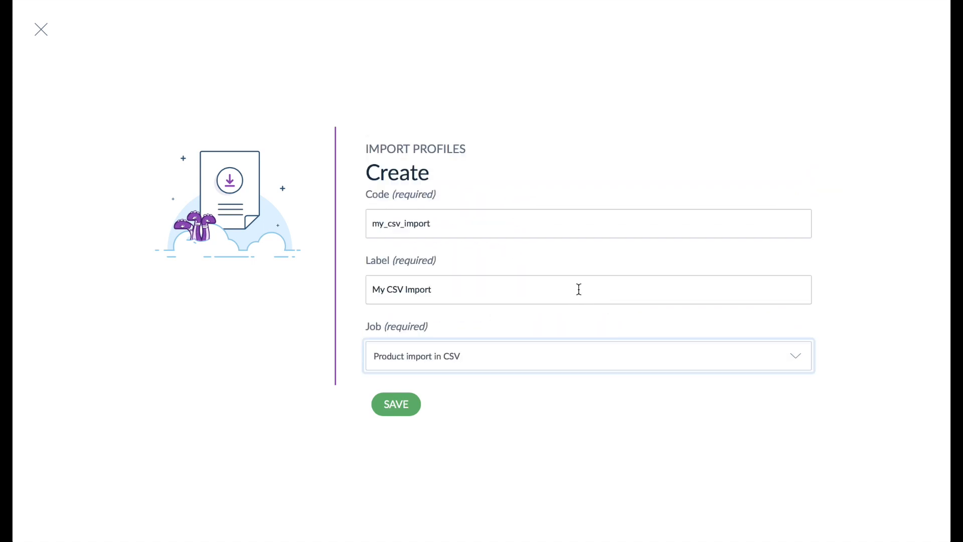
left_click(404, 407)
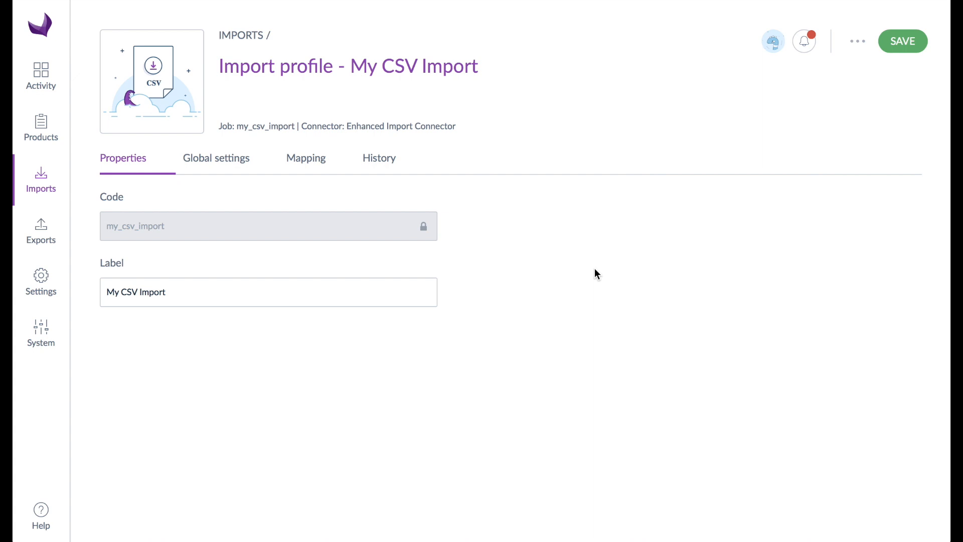
Review the import profile's global settings, from file path to real time history update, keeping them unchanged, and save the profile
left_click(238, 160)
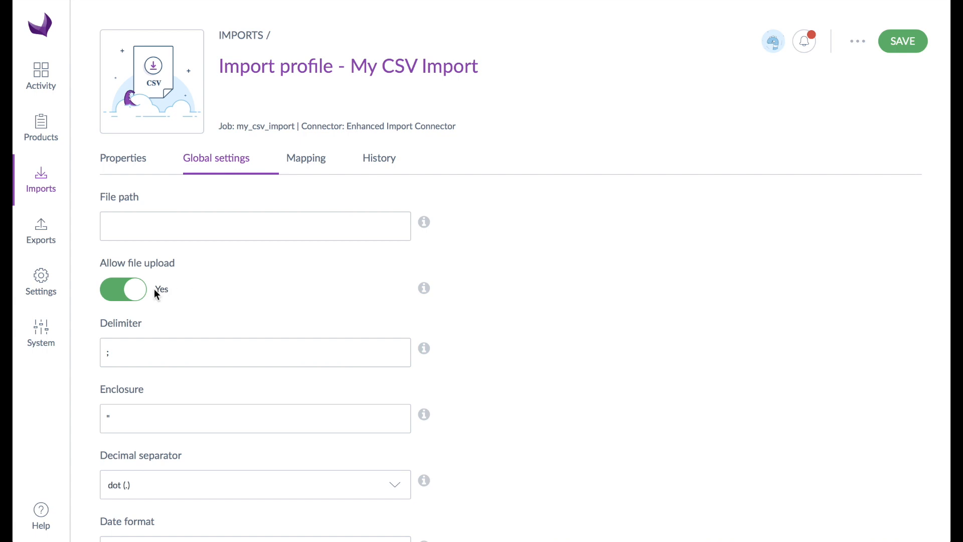
left_click(139, 291)
left_click(138, 291)
scroll(455, 360, "down", 1)
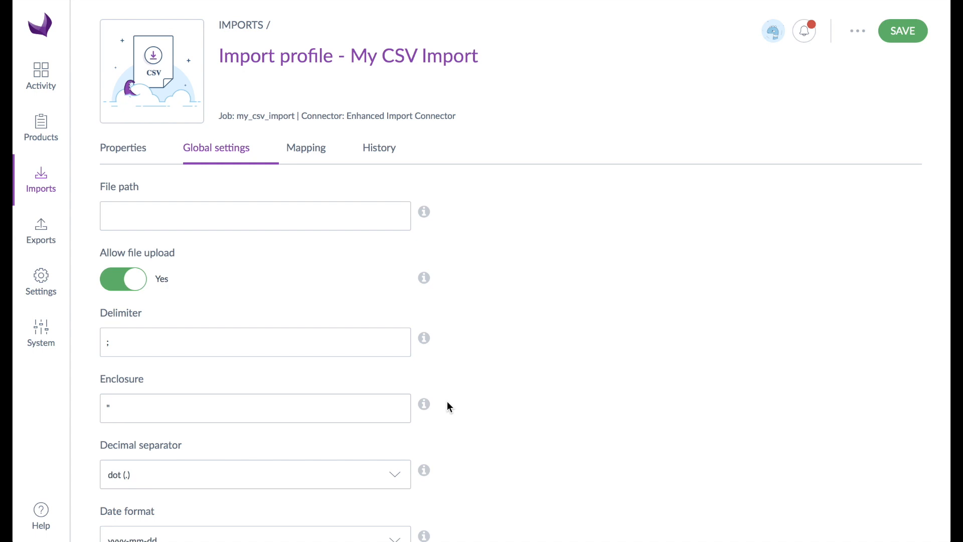
scroll(460, 404, "down", 4)
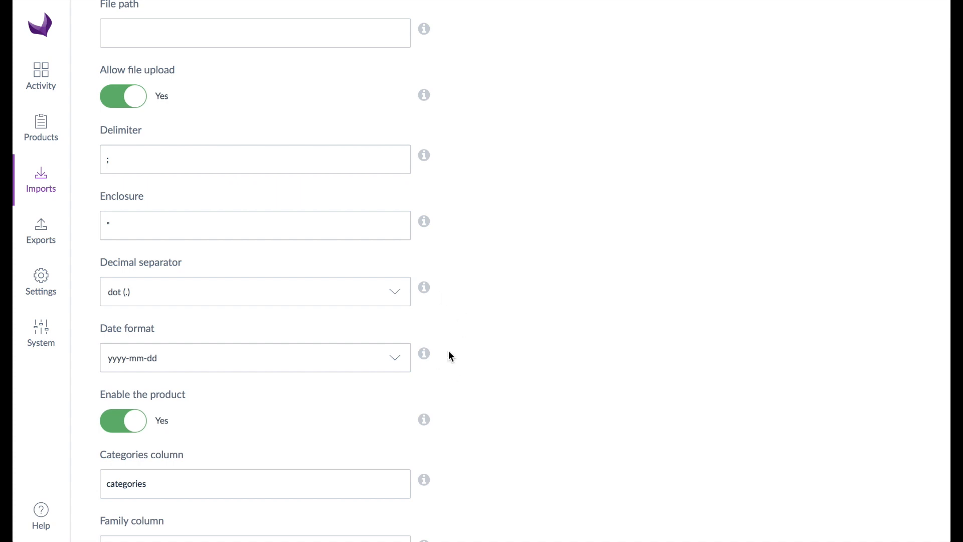
scroll(449, 352, "down", 1)
left_click(135, 367)
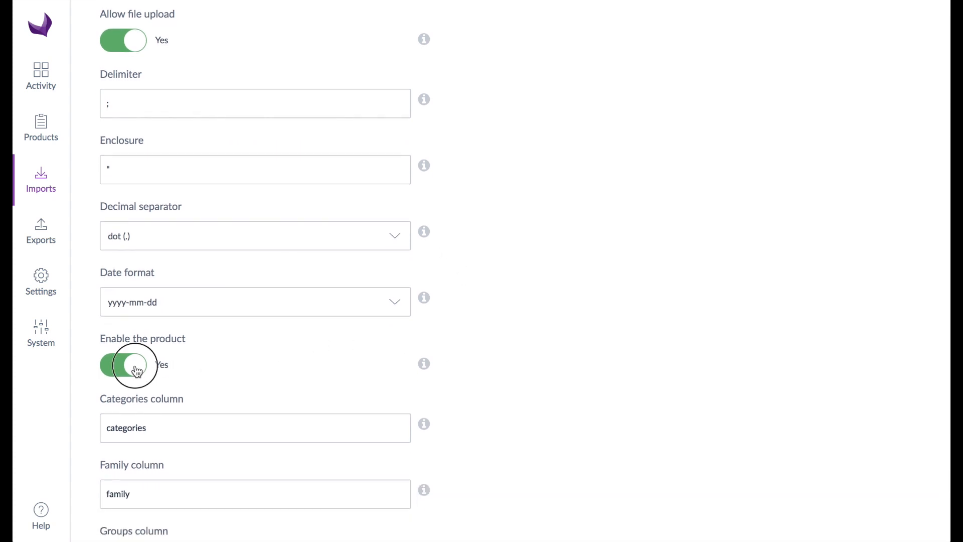
left_click(137, 369)
scroll(570, 403, "down", 3)
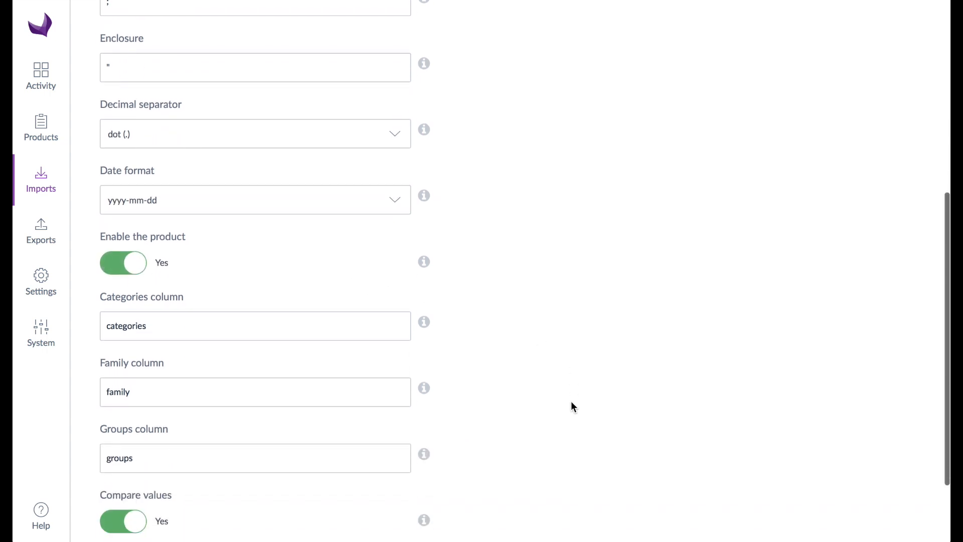
scroll(573, 407, "down", 2)
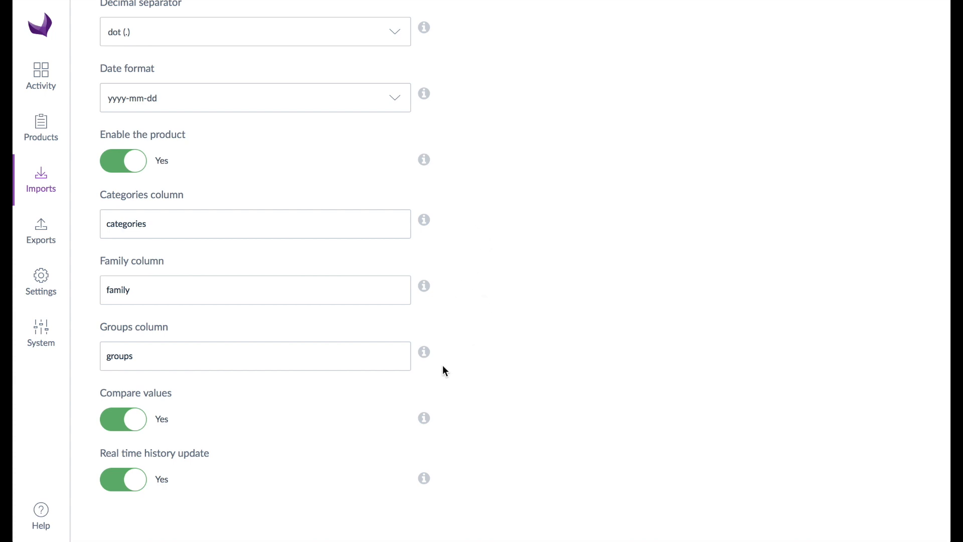
scroll(442, 366, "up", 9)
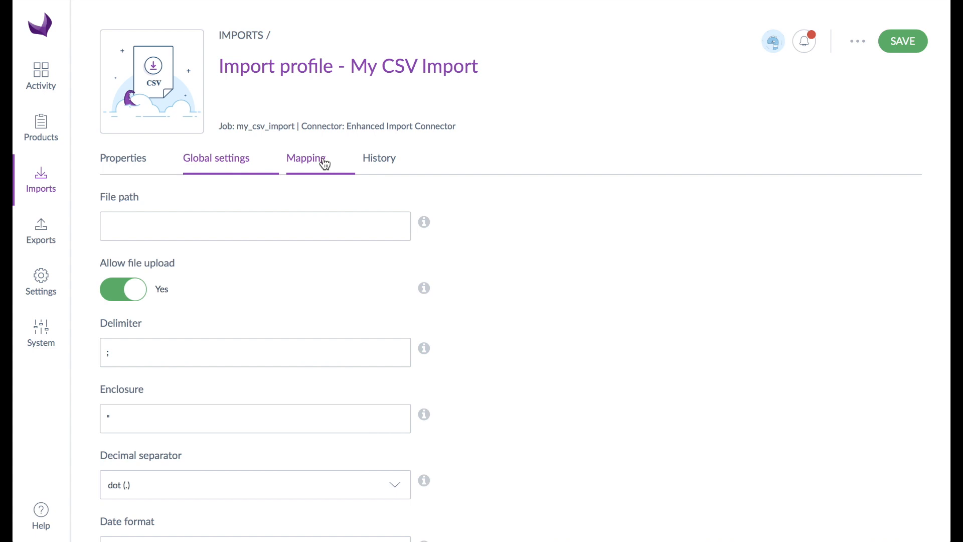
left_click(891, 47)
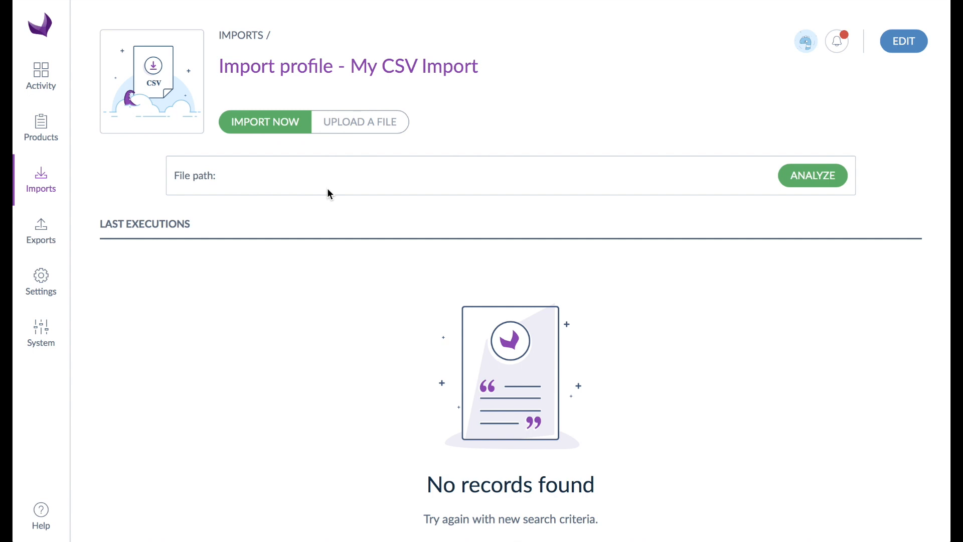
Upload Furniture Demo.csv from the Testing Ground folder to the import profile and analyze it
left_click(347, 129)
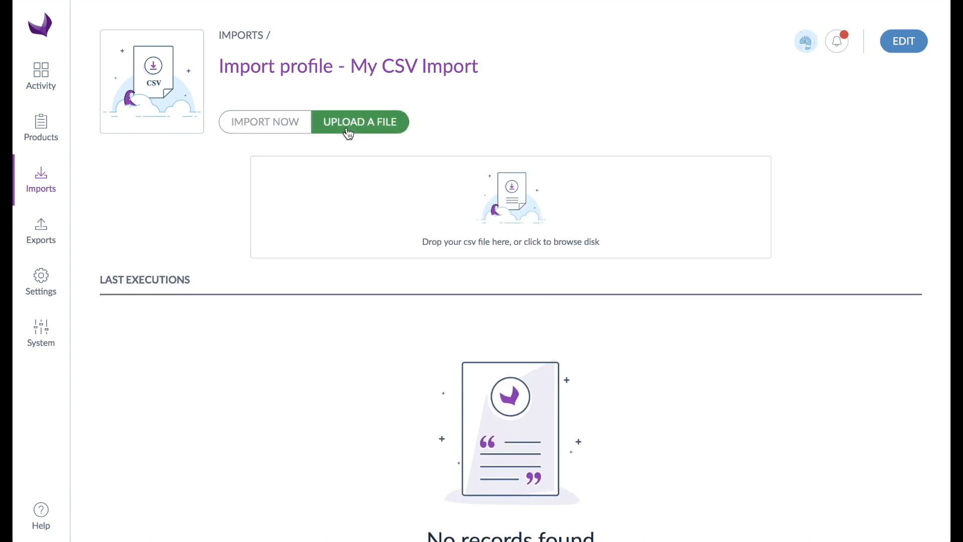
left_click(518, 199)
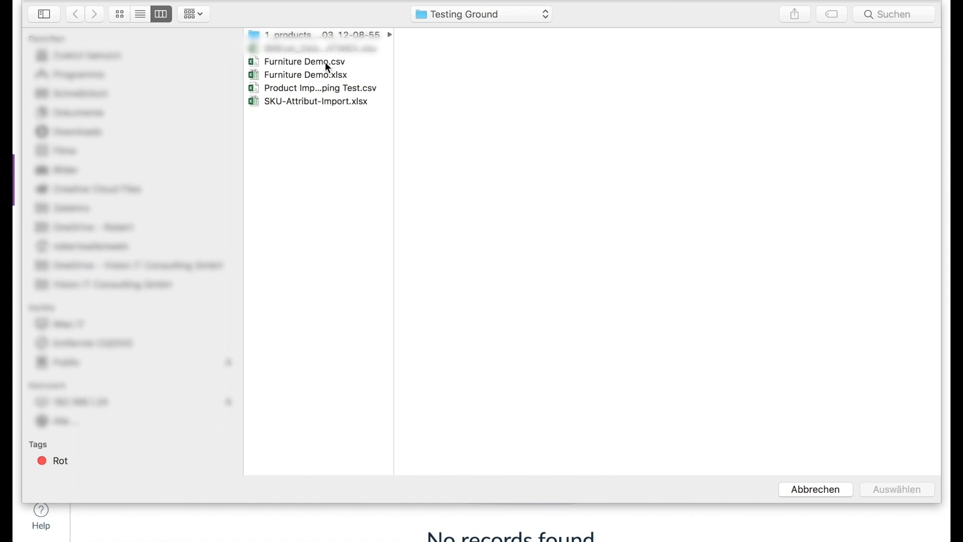
left_click(325, 61)
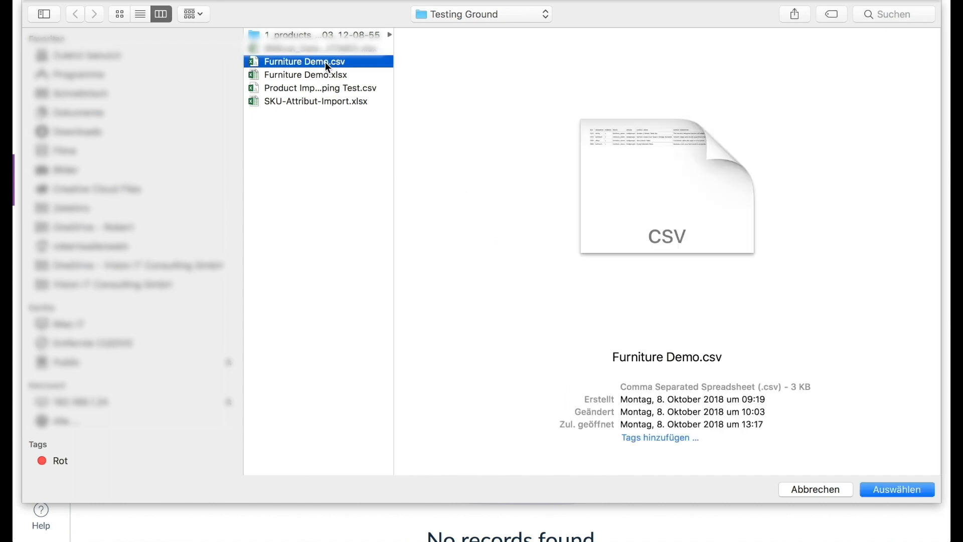
left_click(888, 489)
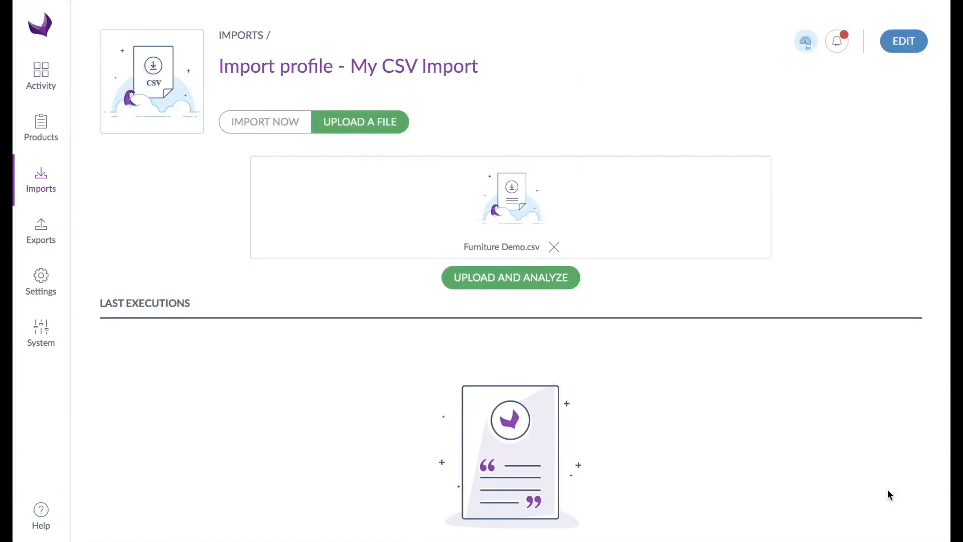
left_click(528, 279)
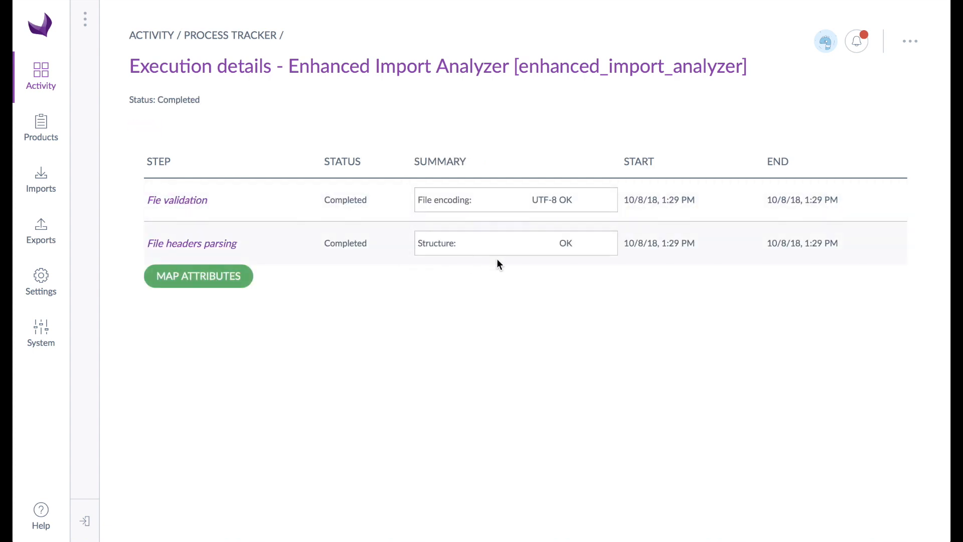
Open the attribute mapping for the analyzed file and map the width column to the Width attribute
left_click(250, 282)
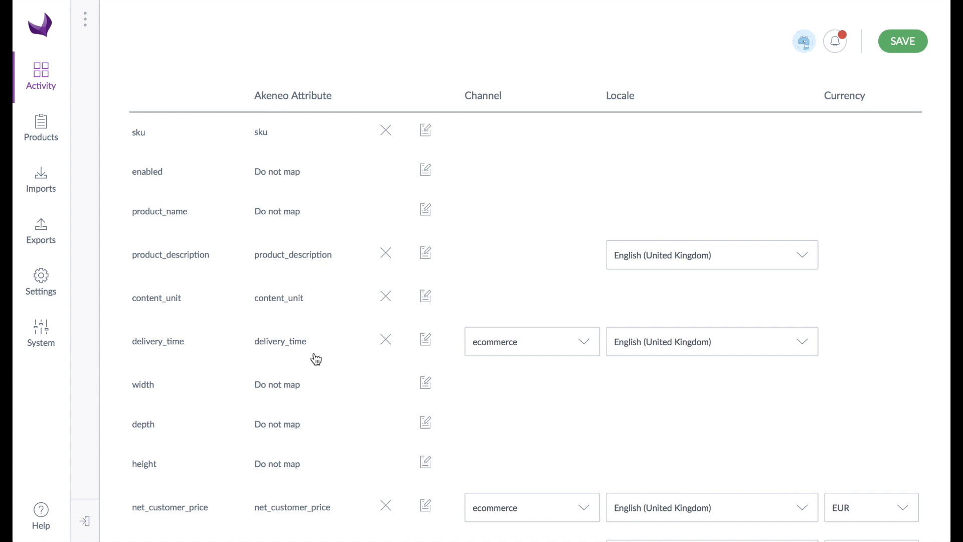
left_click(425, 383)
left_click(442, 387)
type("wi")
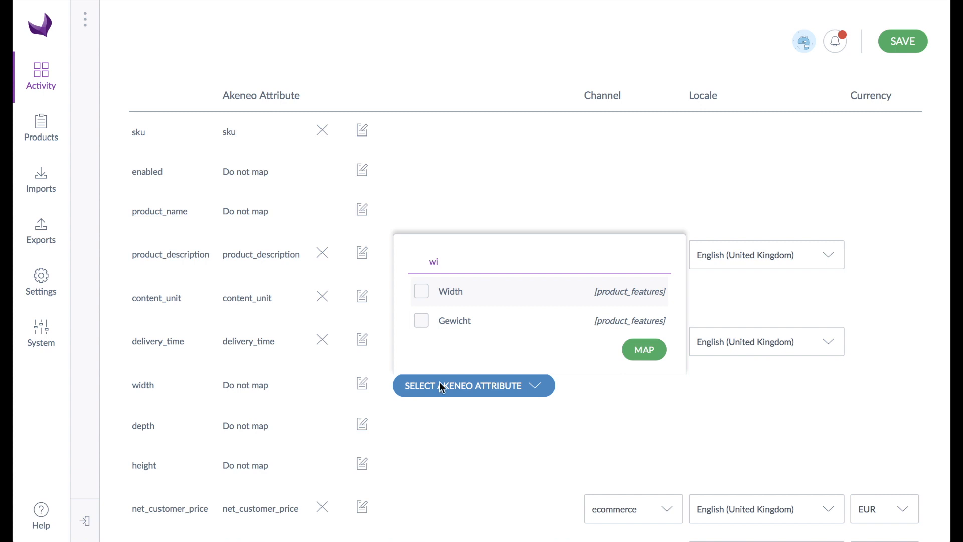
left_click(452, 293)
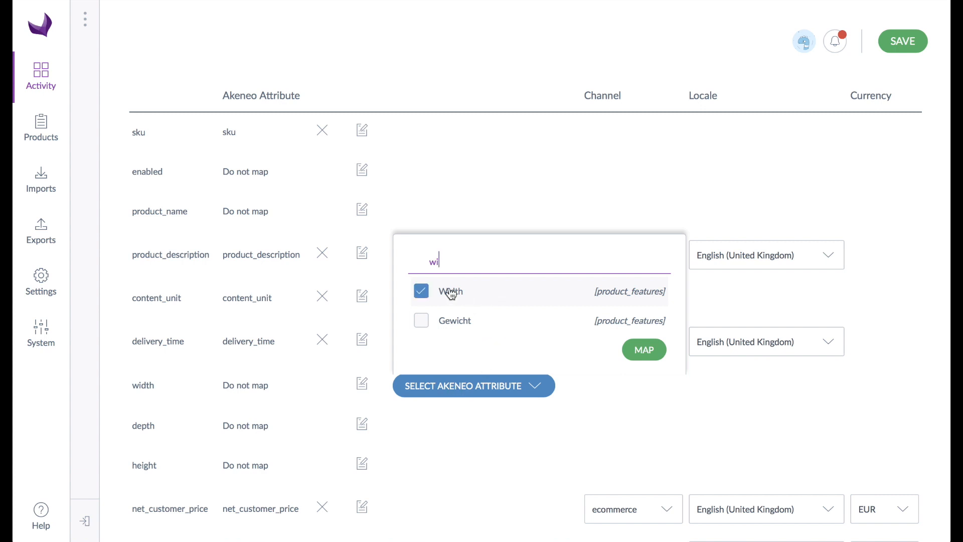
left_click(647, 352)
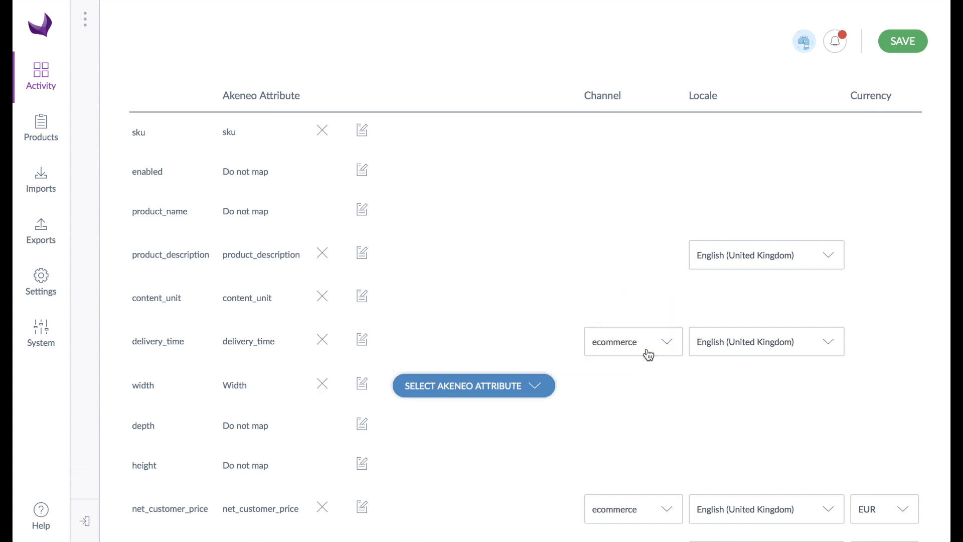
Map the depth column to the Depth attribute and the height column to the Height attribute
left_click(501, 395)
type("de")
left_click(452, 271)
left_click(645, 389)
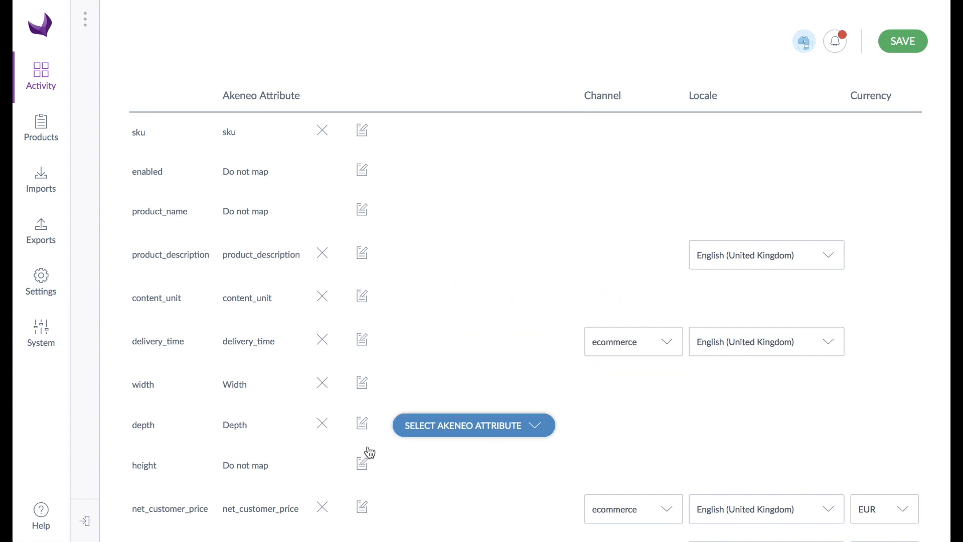
left_click(451, 464)
type("he")
left_click(421, 400)
left_click(644, 429)
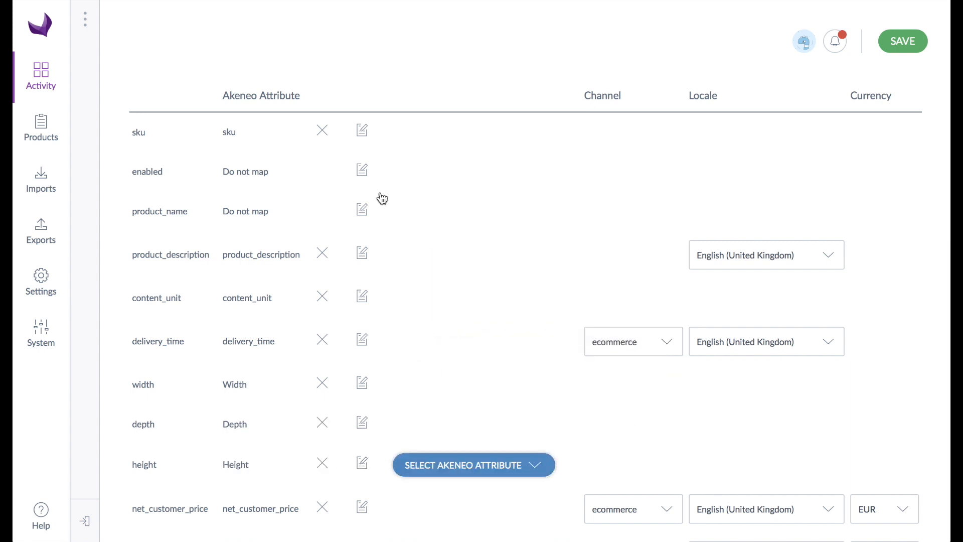
Map the product_name column to the Product name attribute
left_click(368, 214)
left_click(449, 215)
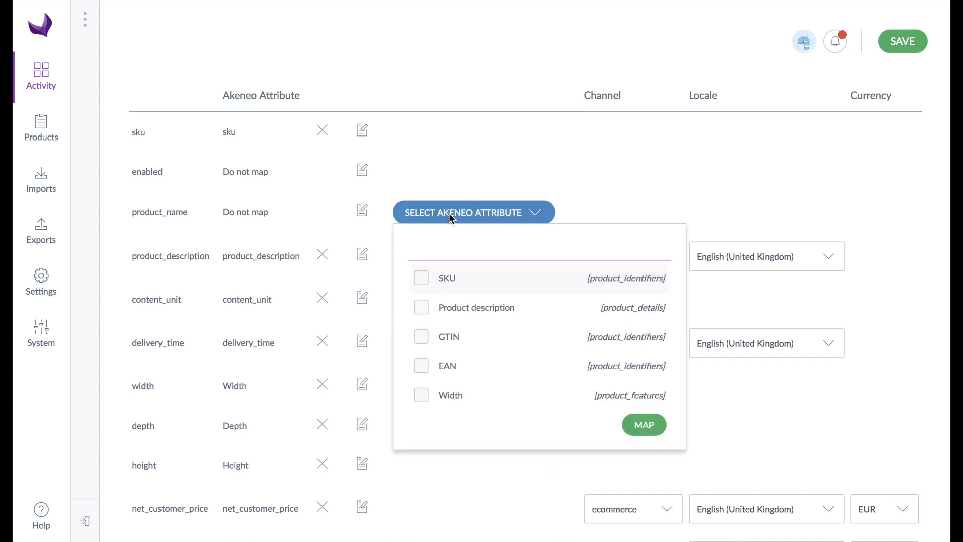
type("product")
left_click(471, 365)
left_click(634, 394)
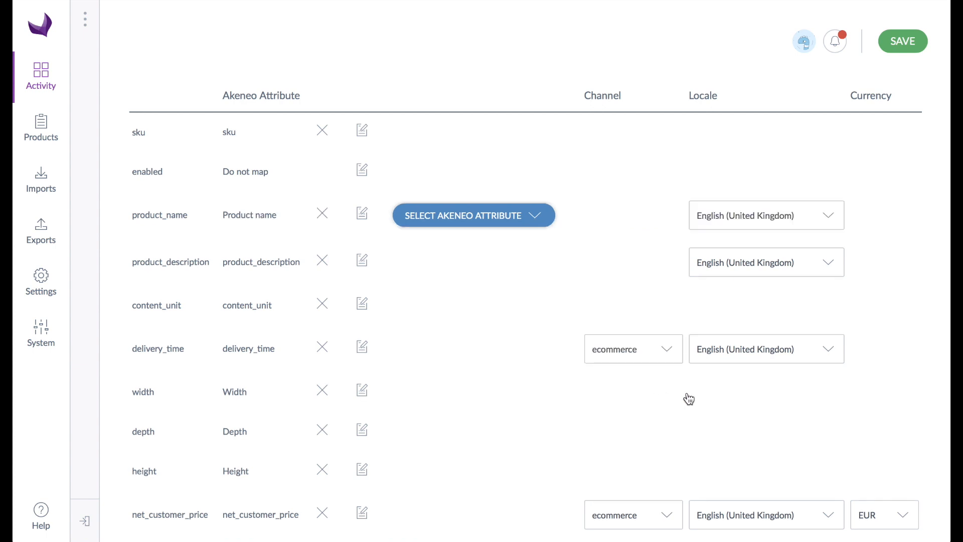
Check which channel and locale options are available for the delivery_time mapping
left_click(669, 355)
left_click(667, 355)
left_click(829, 355)
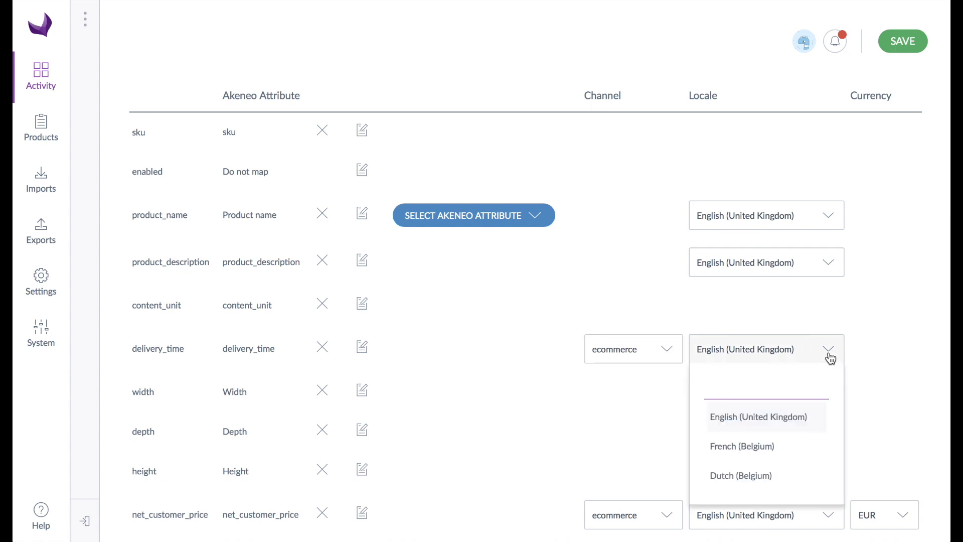
left_click(832, 357)
Set the currency of both net_customer_price and net_list_price to GBP
scroll(893, 383, "down", 4)
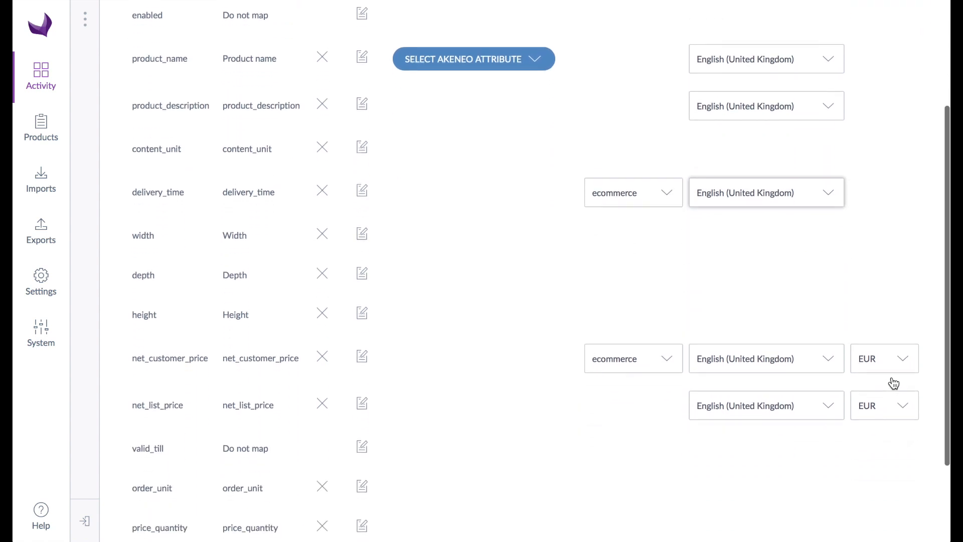
left_click(905, 344)
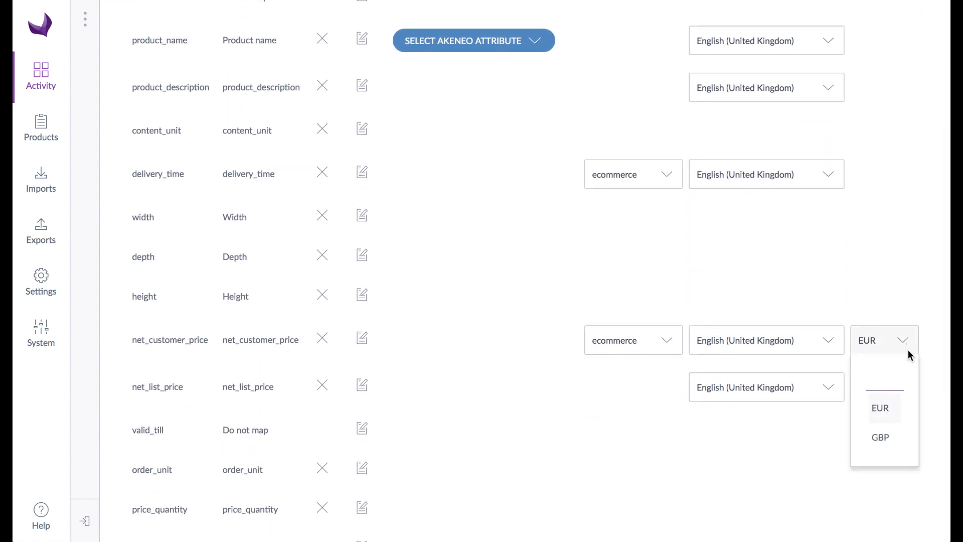
left_click(894, 440)
left_click(903, 389)
left_click(886, 483)
Map the valid_till column to the Valid till attribute in the product_prices group
scroll(445, 404, "down", 1)
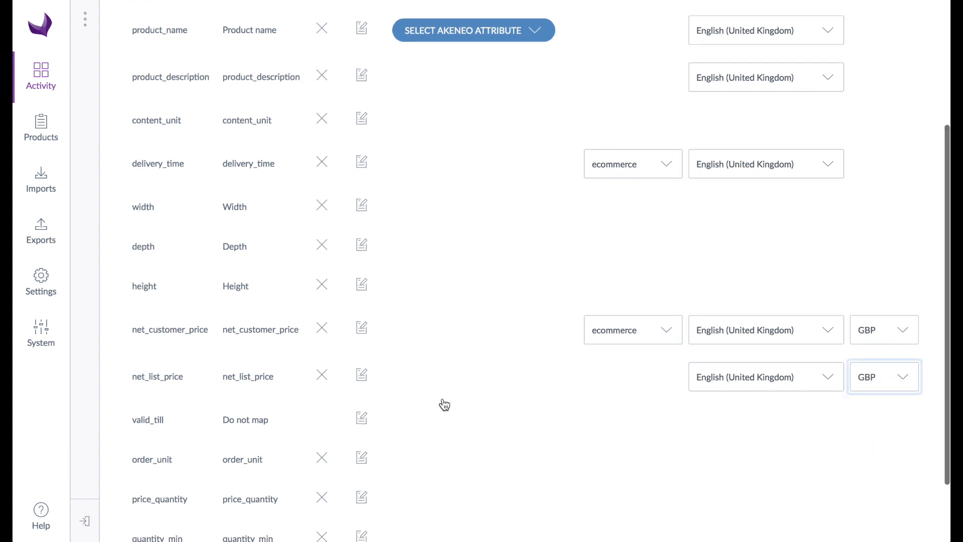
scroll(432, 391, "down", 1)
left_click(363, 343)
left_click(485, 357)
type("vali")
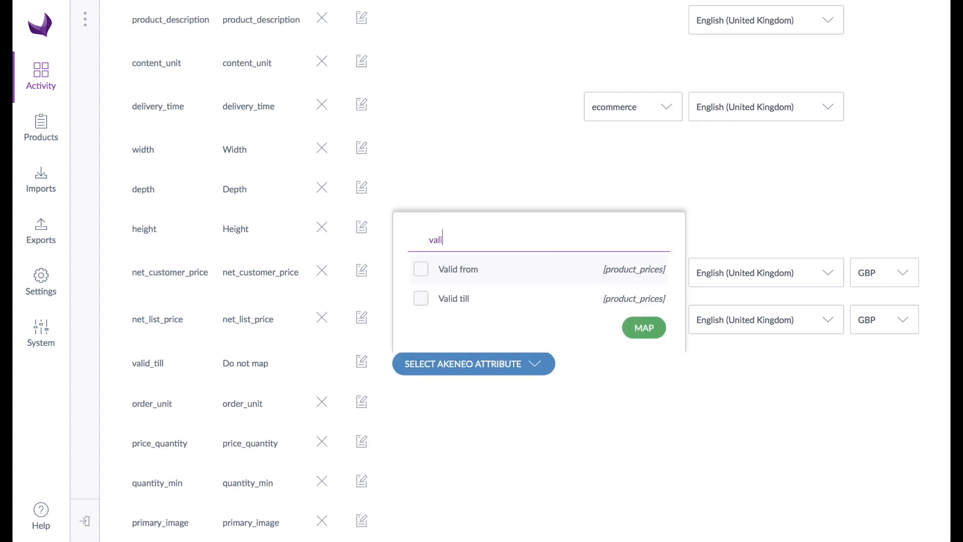
left_click(450, 301)
left_click(643, 329)
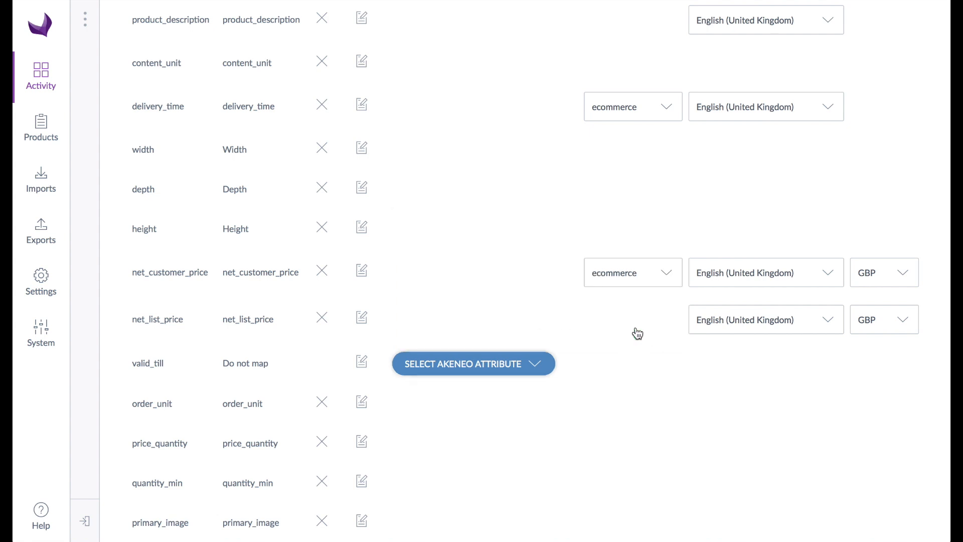
Check the remaining column mappings down to primary_image and save the attribute mapping
scroll(639, 424, "down", 1)
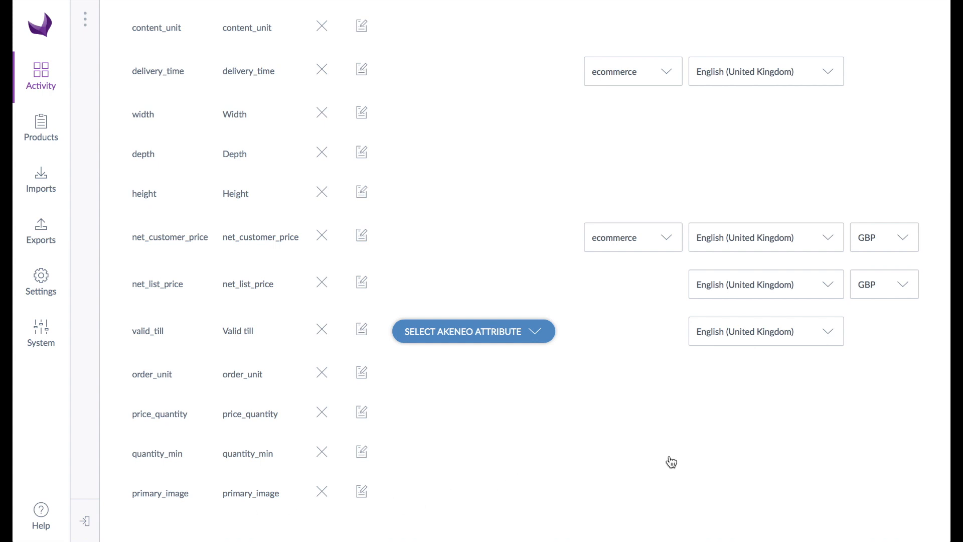
scroll(688, 460, "up", 5)
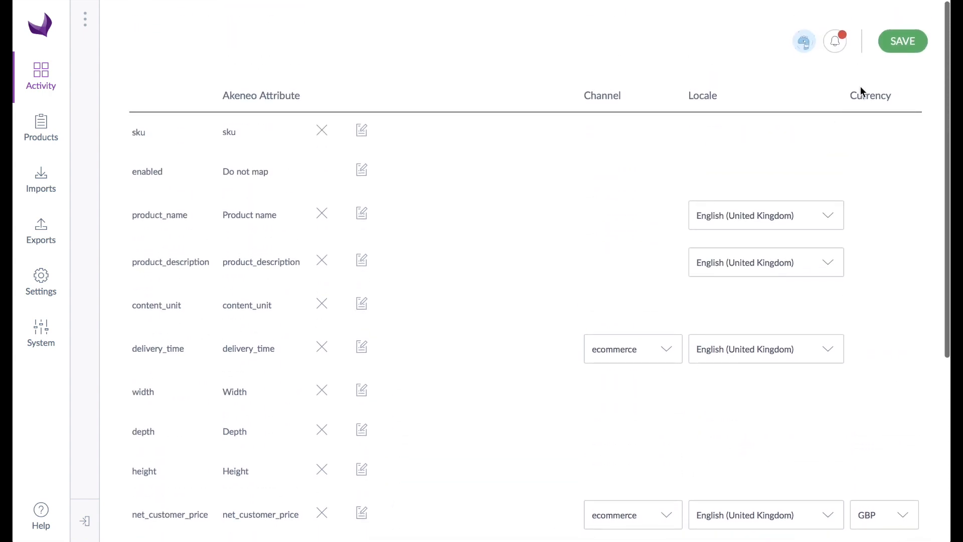
left_click(900, 49)
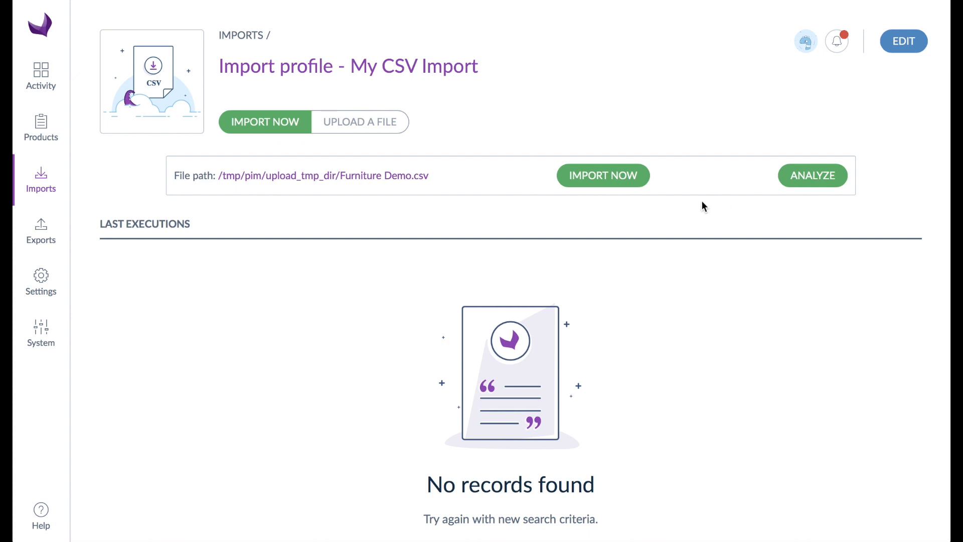
Run the product import with the uploaded Furniture Demo.csv and open the product list
left_click(603, 182)
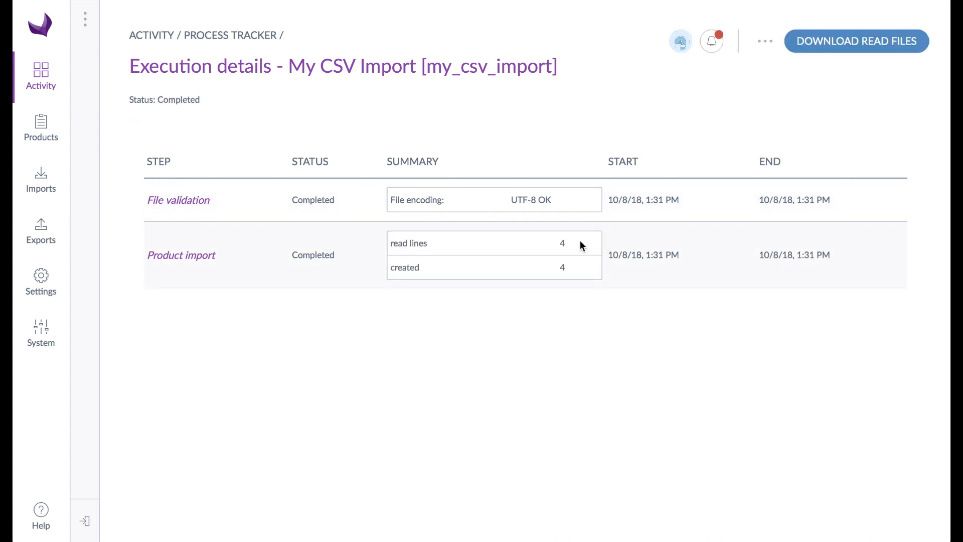
left_click(37, 128)
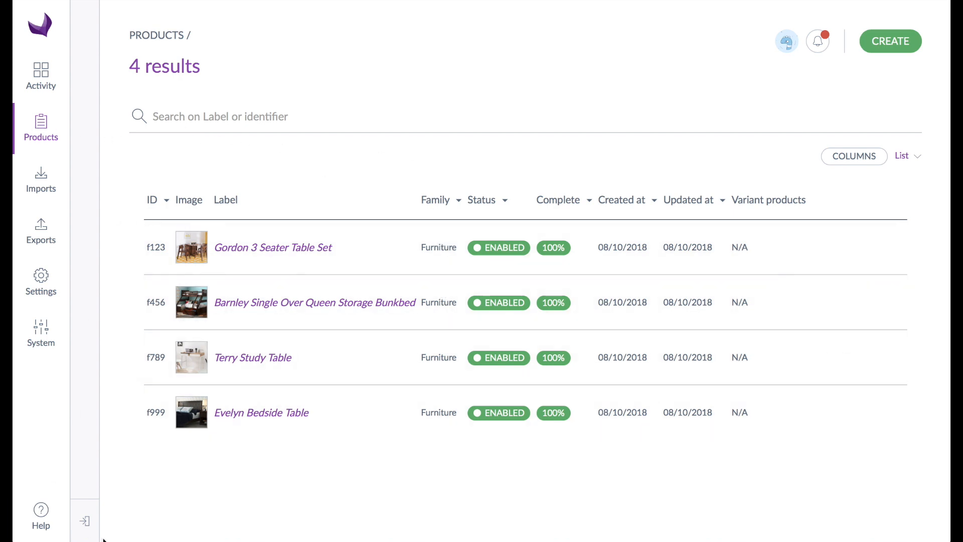
Check the imported products in the dining, bedroom and office categories, and set the category filter to the whole Furniture tree
left_click(84, 521)
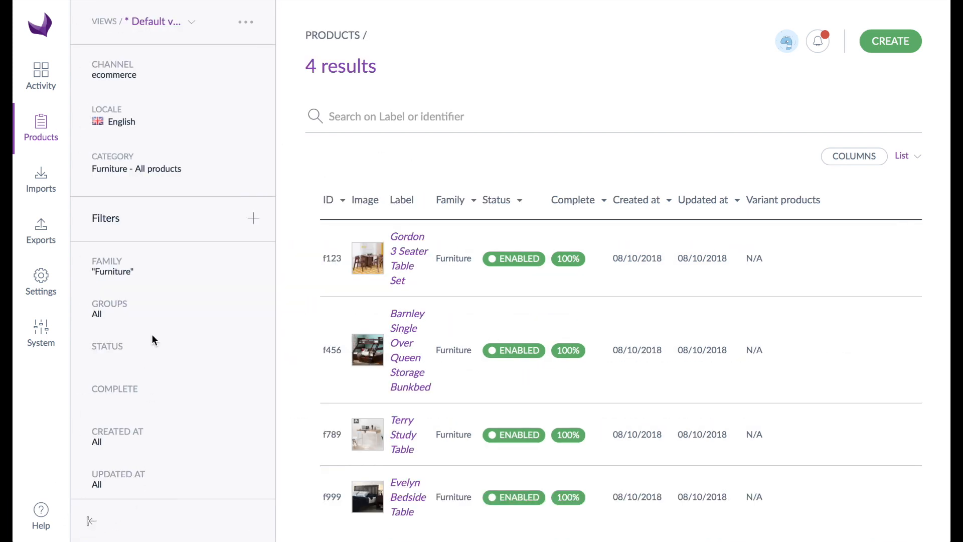
left_click(175, 171)
left_click(365, 102)
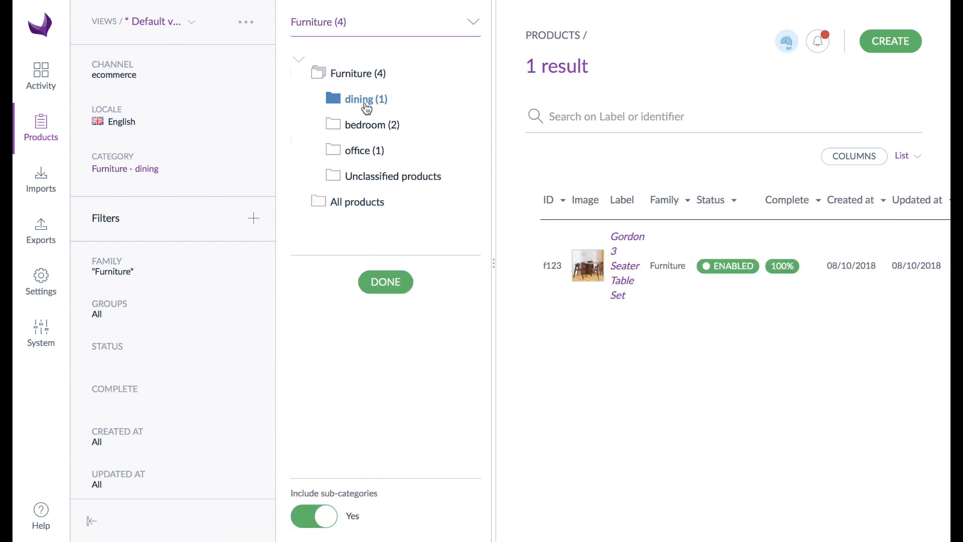
left_click(366, 129)
left_click(365, 156)
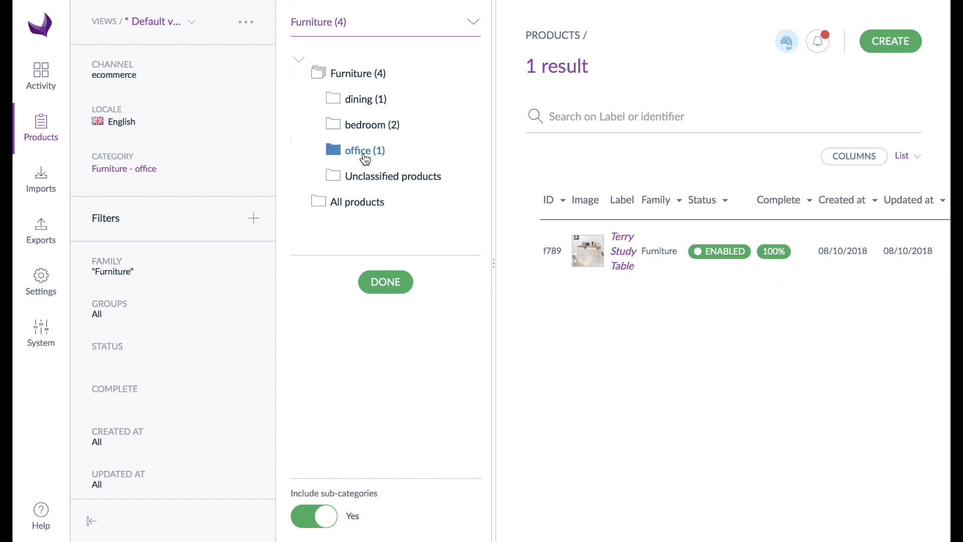
left_click(355, 74)
left_click(387, 287)
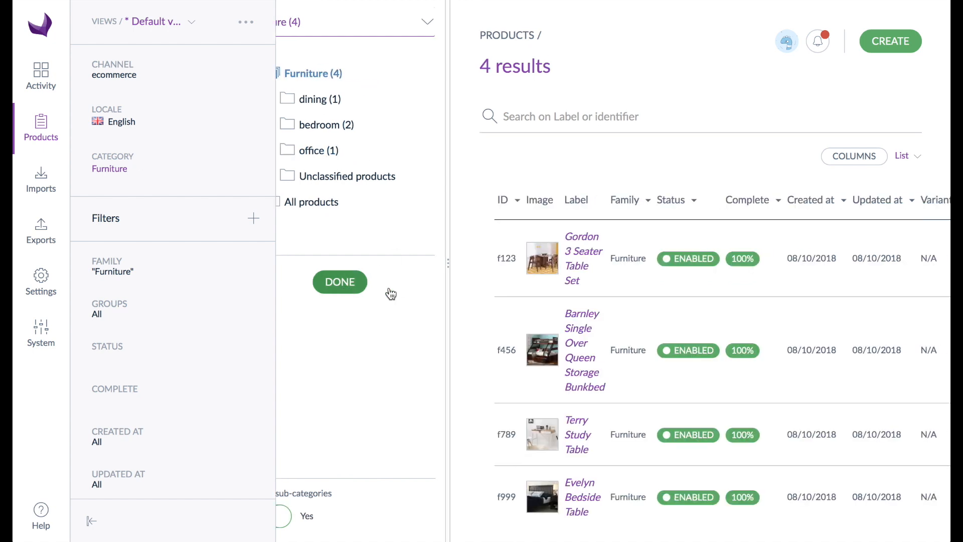
Filter the product list by the group Testgroup 1
left_click(170, 318)
left_click(173, 406)
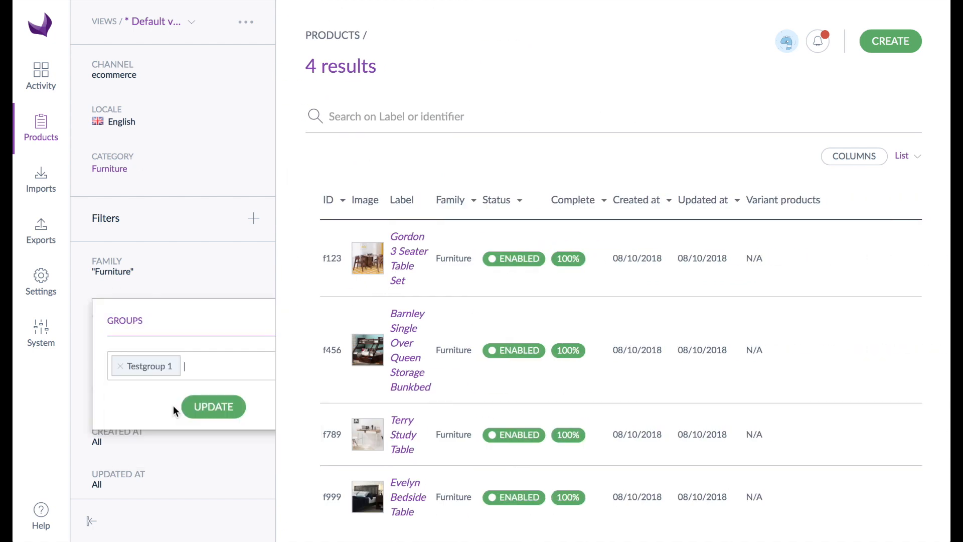
left_click(211, 407)
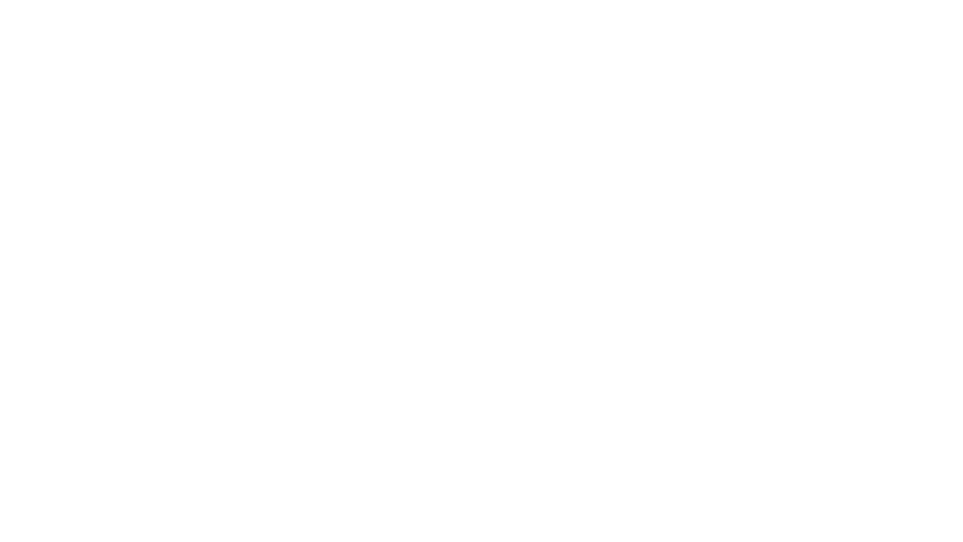